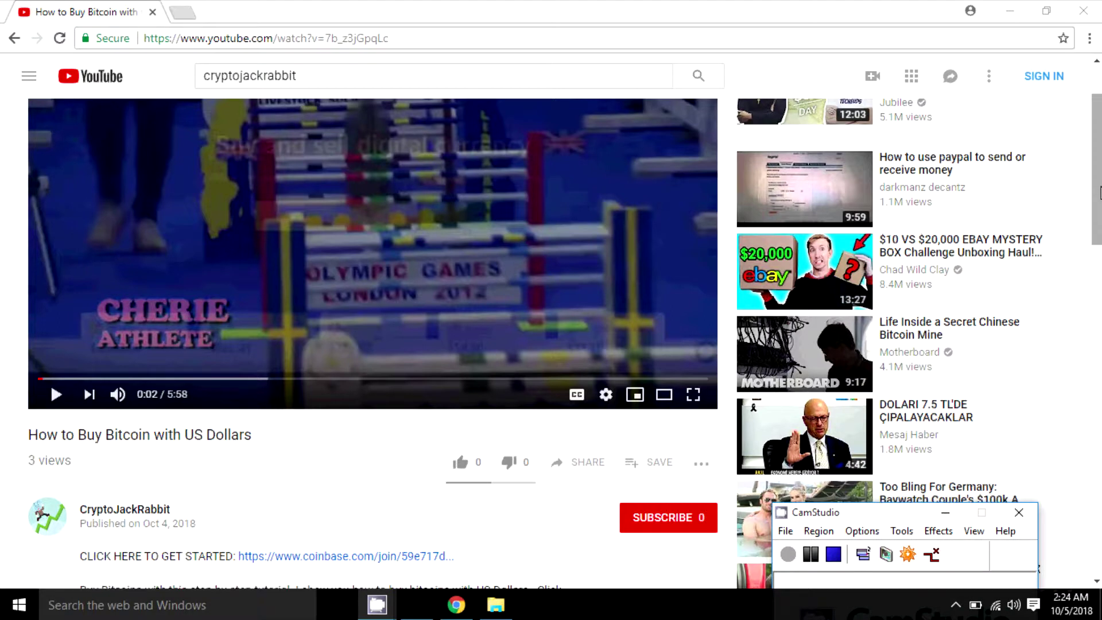
{"action": "left_click_drag", "start_coordinate": [1100, 209], "coordinate": [1101, 284]}
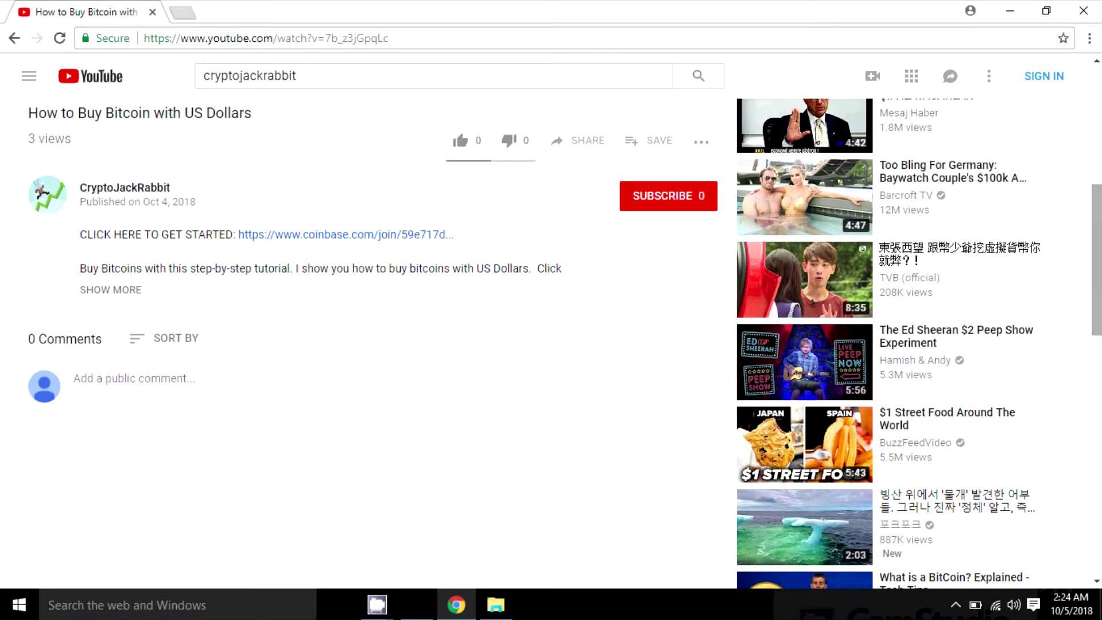
{"action": "left_click", "coordinate": [420, 236]}
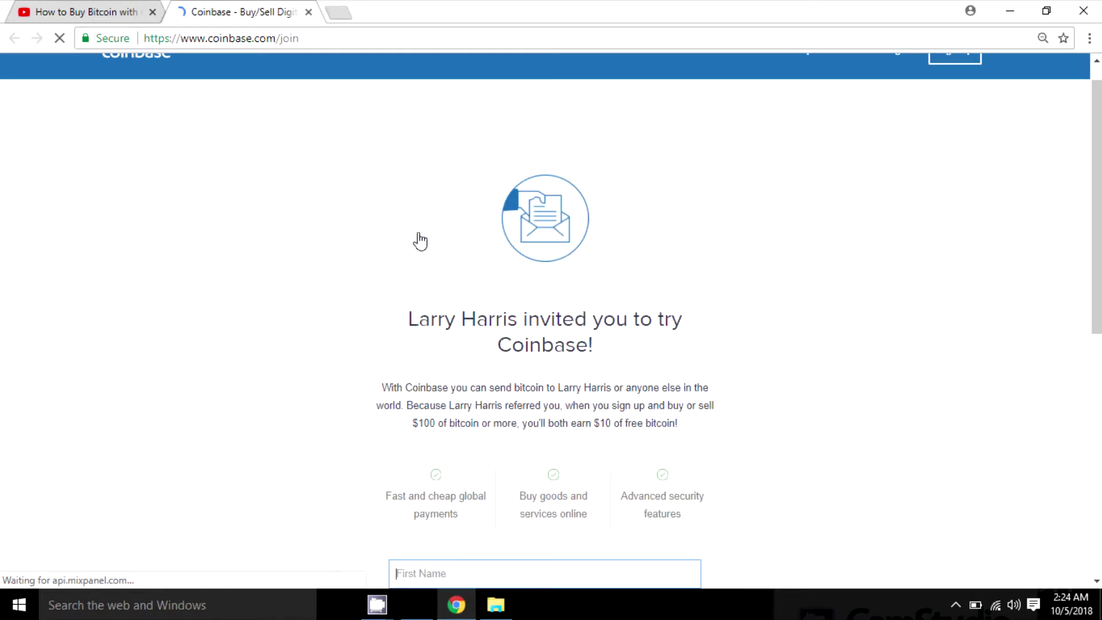
Enter the user's first name, last name and e-mail address in the Coinbase sign-up form
{"action": "left_click_drag", "start_coordinate": [1100, 178], "coordinate": [1099, 309]}
{"action": "scroll", "coordinate": [607, 146], "scroll_direction": "down", "scroll_amount": 2}
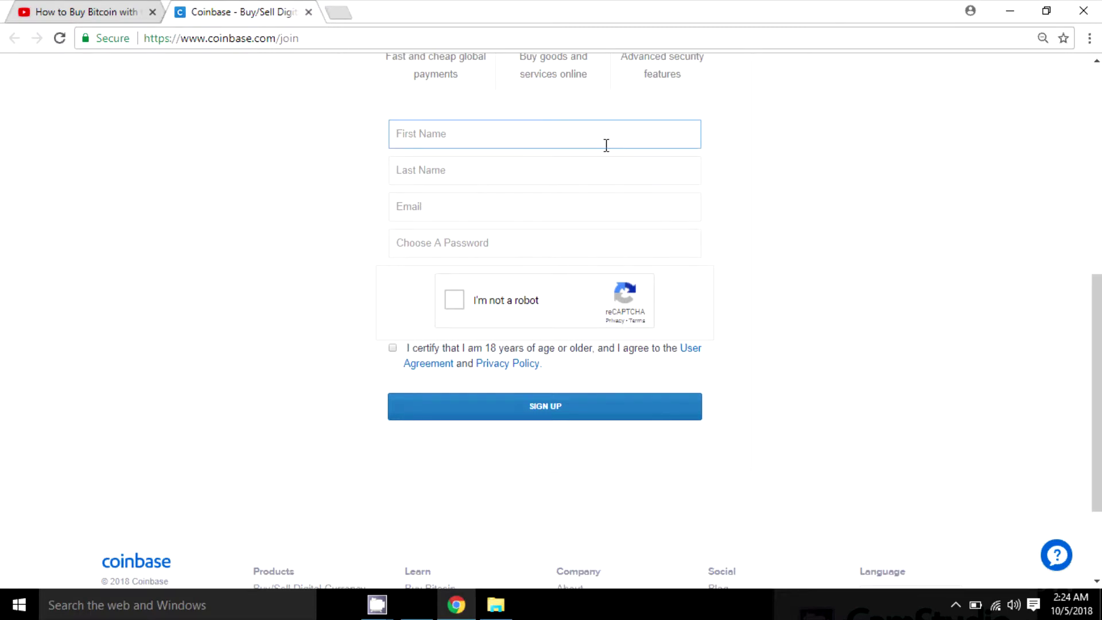
{"action": "key", "text": "Tab"}
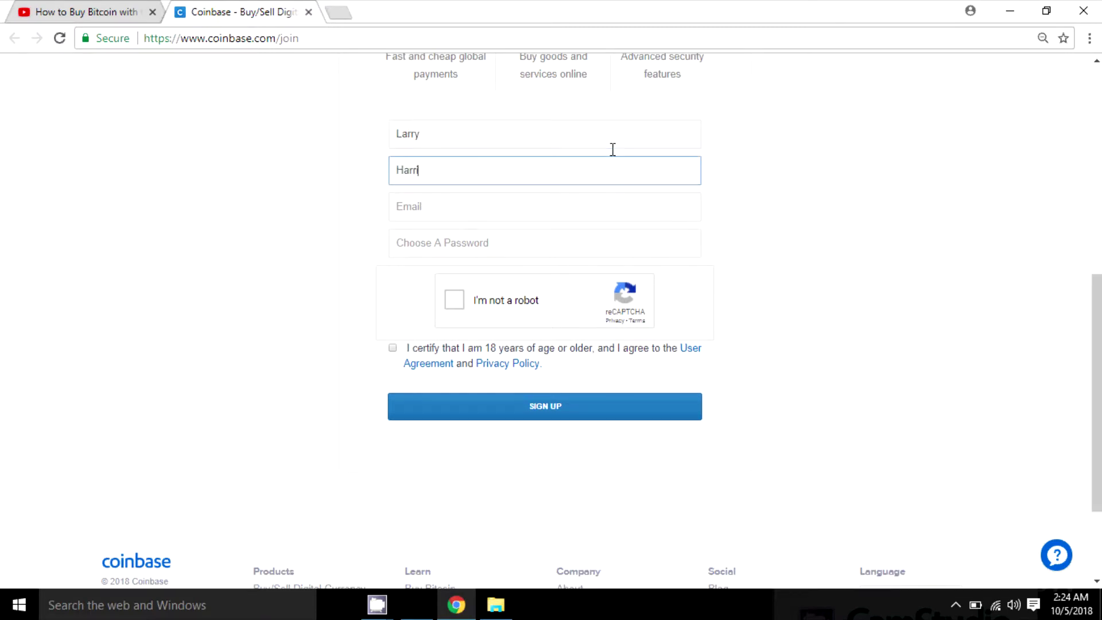
{"action": "key", "text": "Tab"}
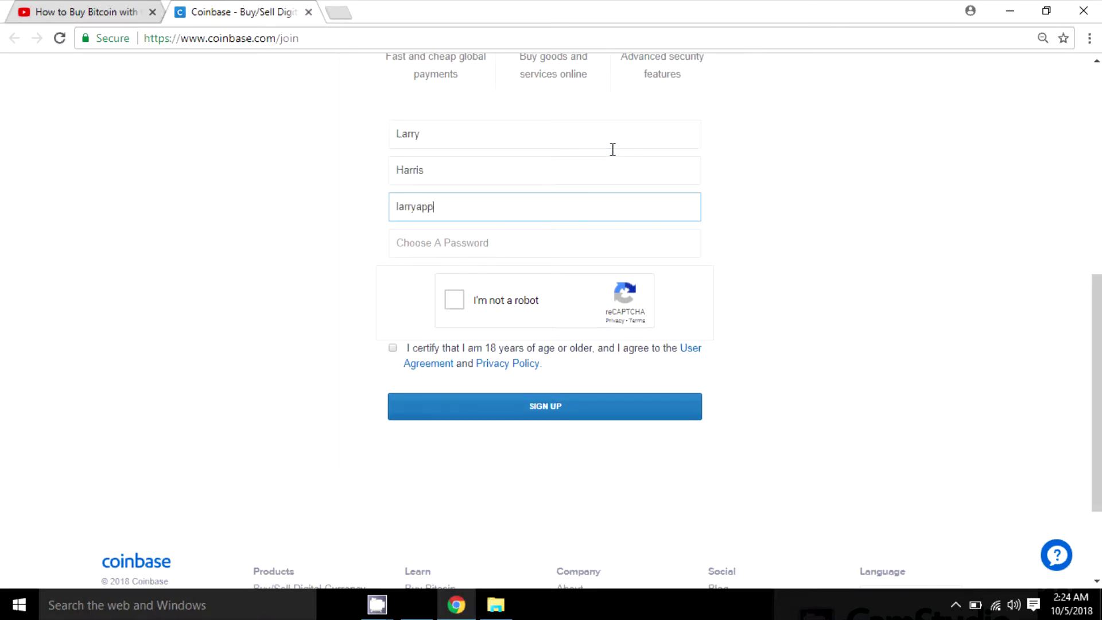
Set a strong account password, pass the 'I'm not a robot' check, and accept the 18+/User Agreement terms
{"action": "key", "text": "Tab"}
{"action": "type", "text": "******"}
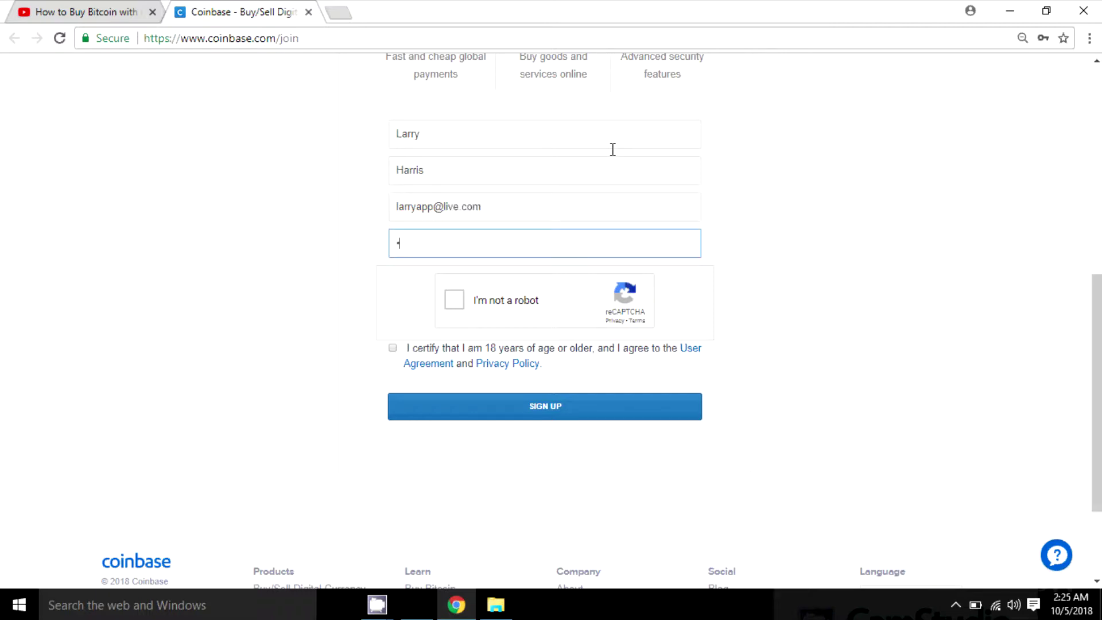
{"action": "type", "text": "*******"}
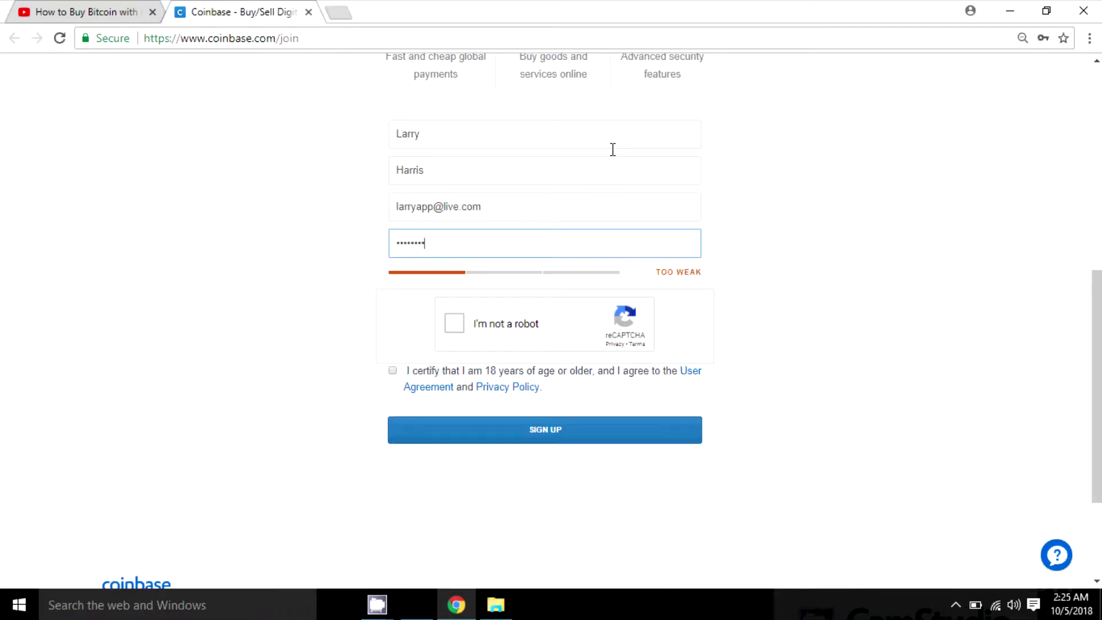
{"action": "type", "text": "*"}
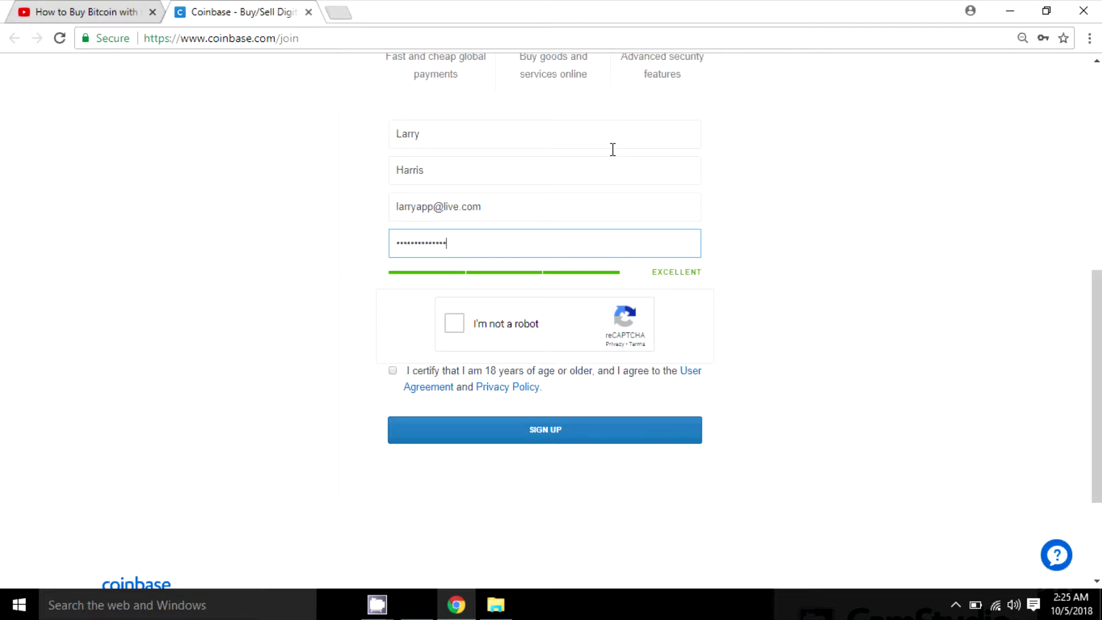
{"action": "left_click", "coordinate": [456, 323]}
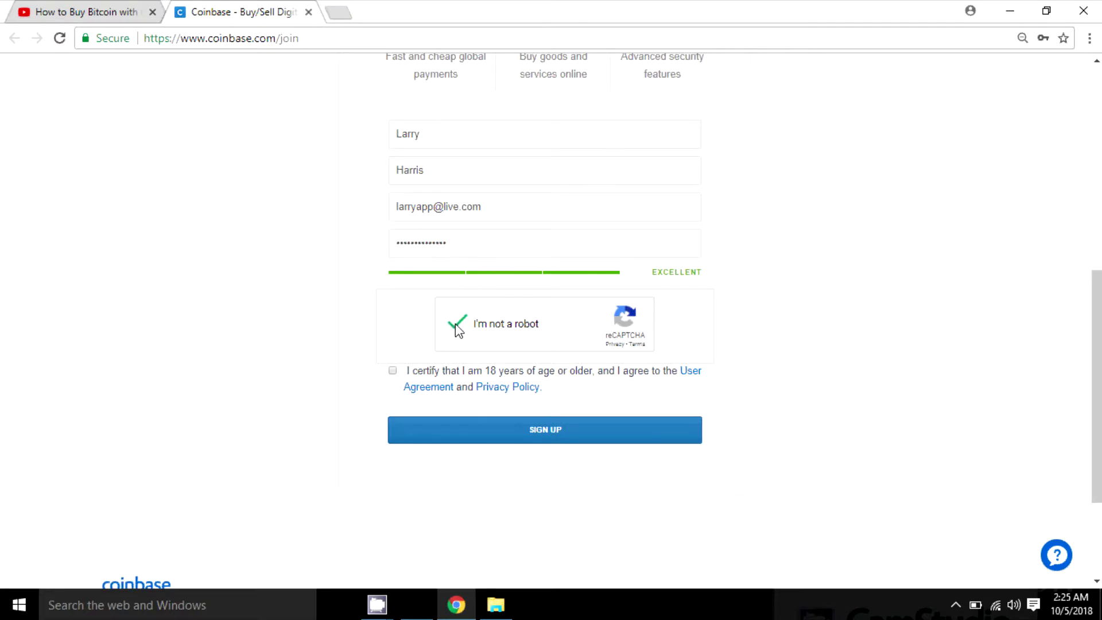
{"action": "left_click", "coordinate": [394, 372]}
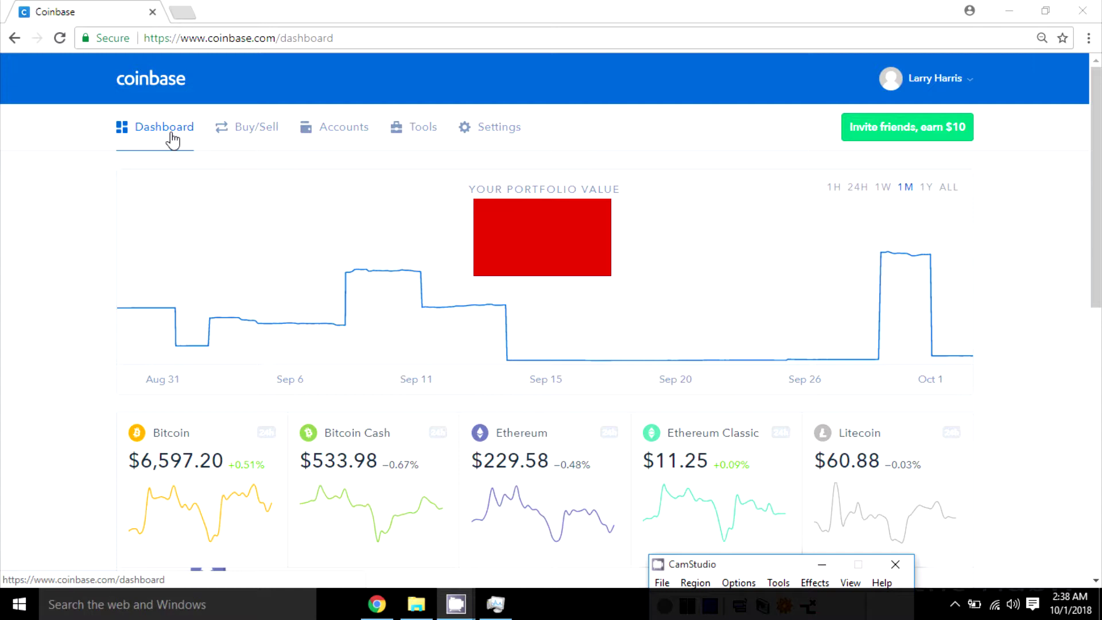
Go from the dashboard to the Buy/Sell page for buying crypto
{"action": "left_click", "coordinate": [256, 143]}
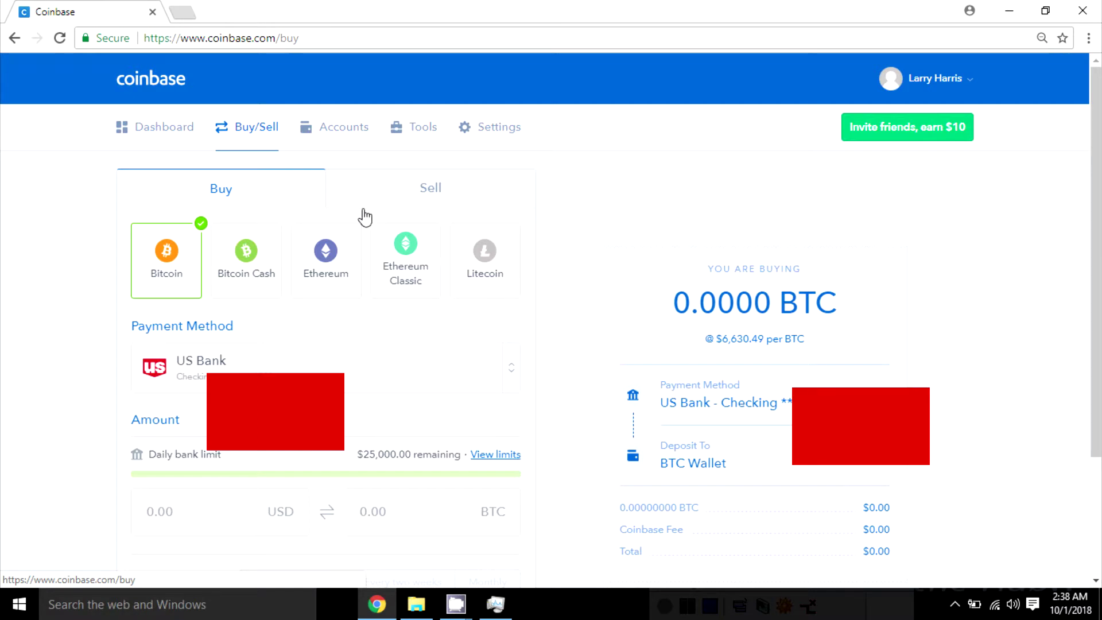
Bring up the Bitcoin Buy form at 0.00 USD, priced at $6,630.49 per BTC
{"action": "left_click", "coordinate": [495, 605]}
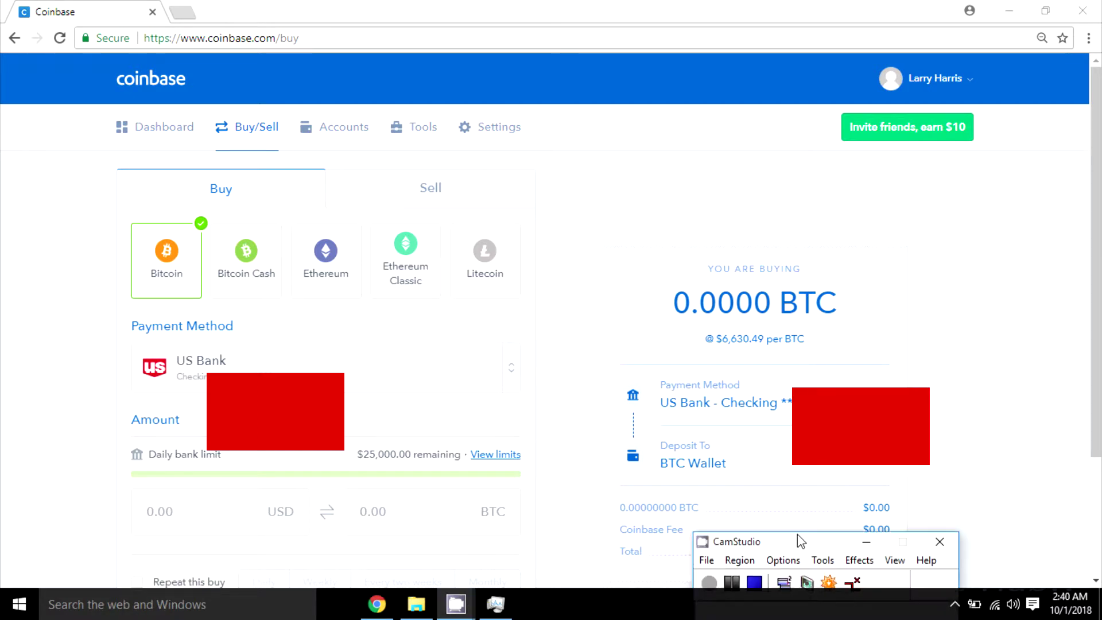
Add a new Debit Card payment method and step through the Link Your Card fields
{"action": "left_click", "coordinate": [506, 382]}
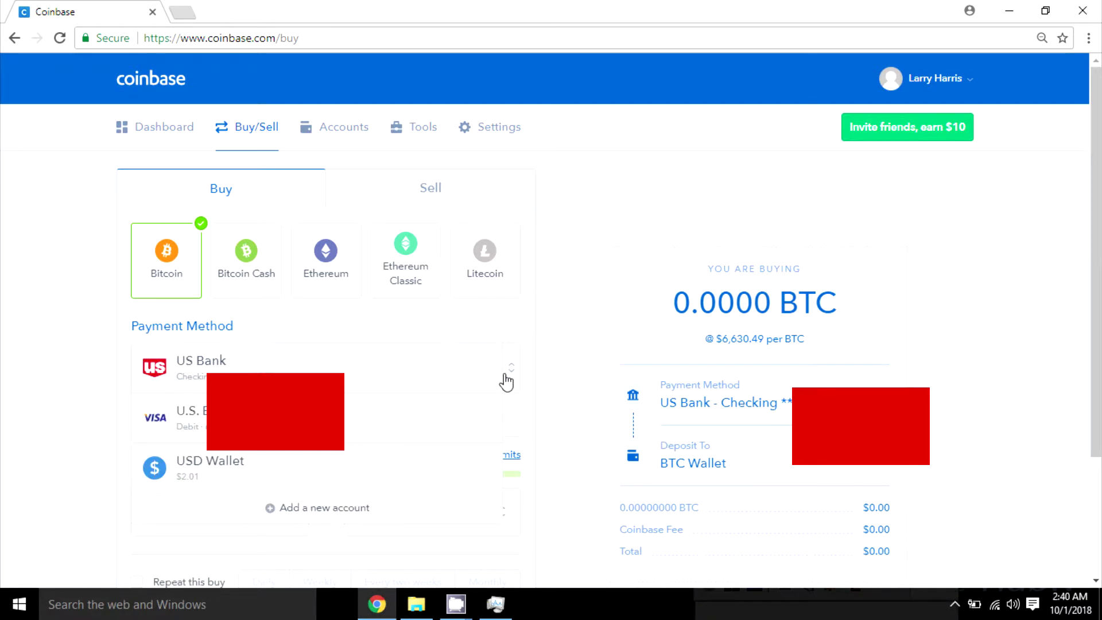
{"action": "left_click", "coordinate": [354, 511]}
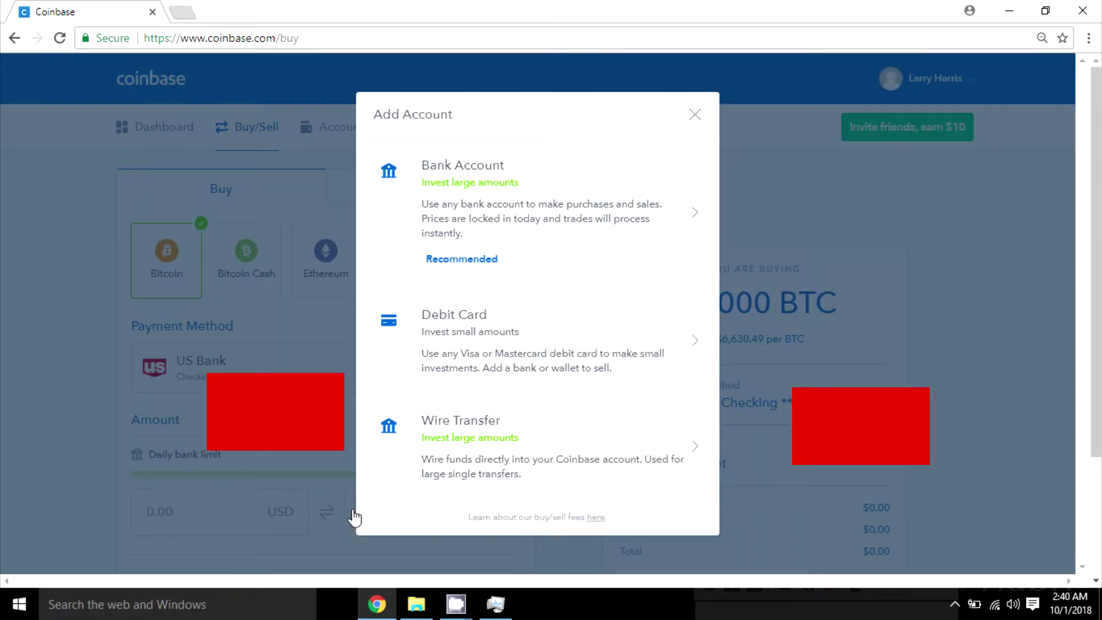
{"action": "left_click", "coordinate": [476, 340]}
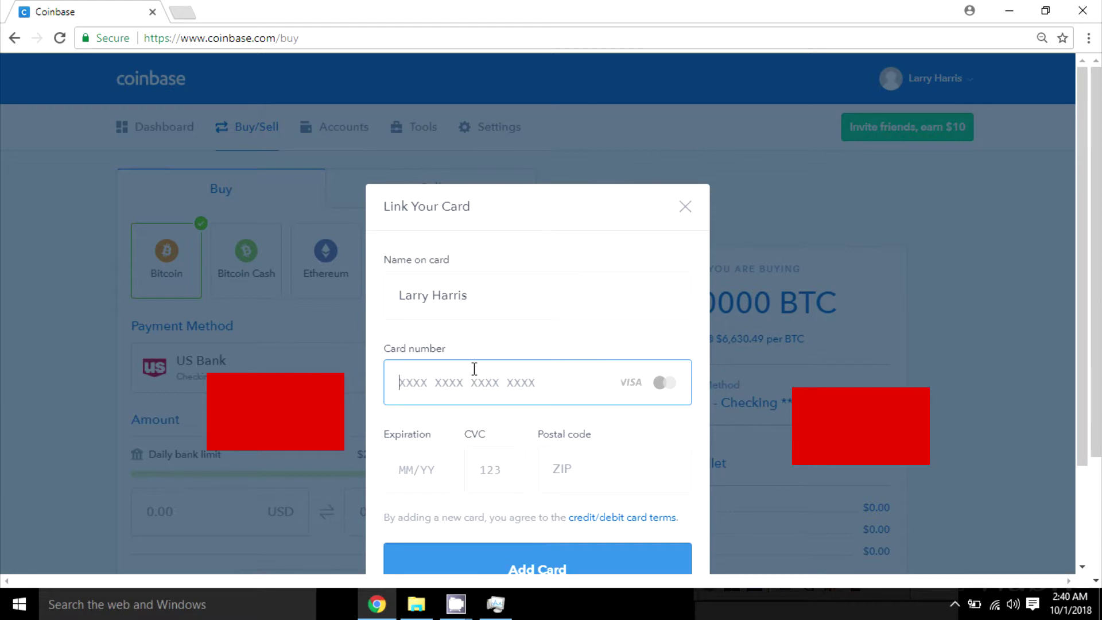
{"action": "left_click", "coordinate": [417, 471]}
{"action": "left_click", "coordinate": [480, 483]}
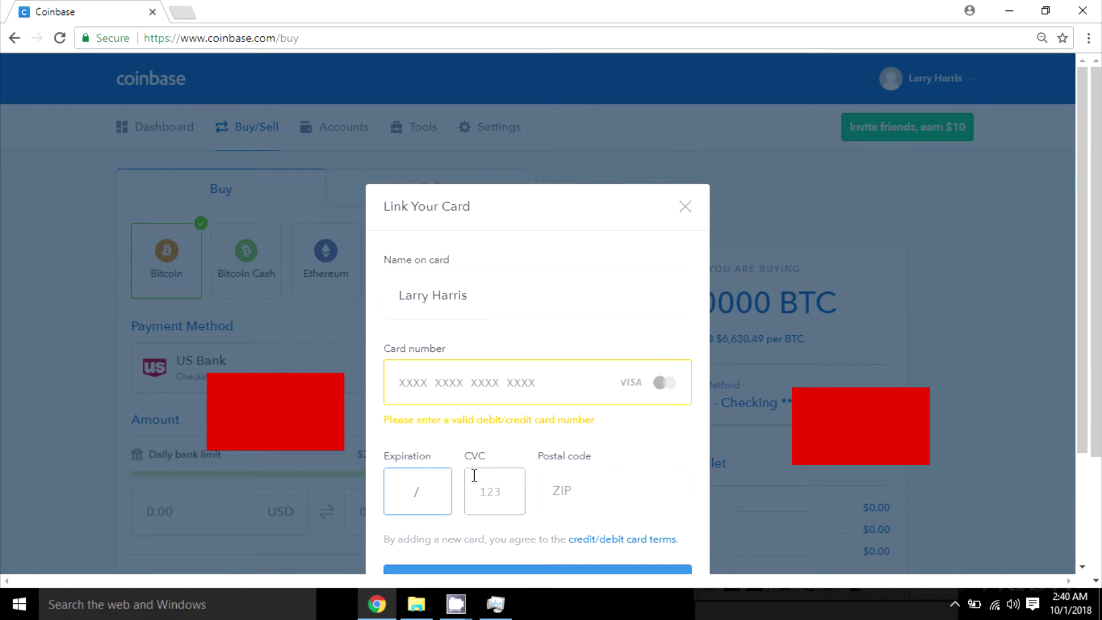
{"action": "left_click", "coordinate": [545, 488]}
{"action": "left_click", "coordinate": [532, 393]}
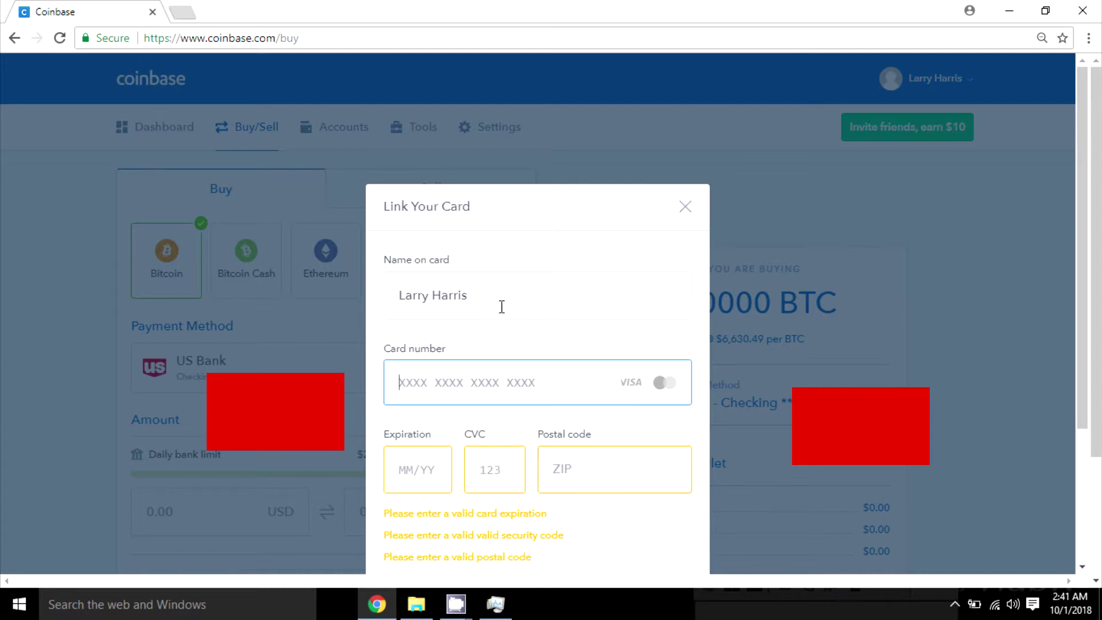
{"action": "left_click", "coordinate": [496, 294]}
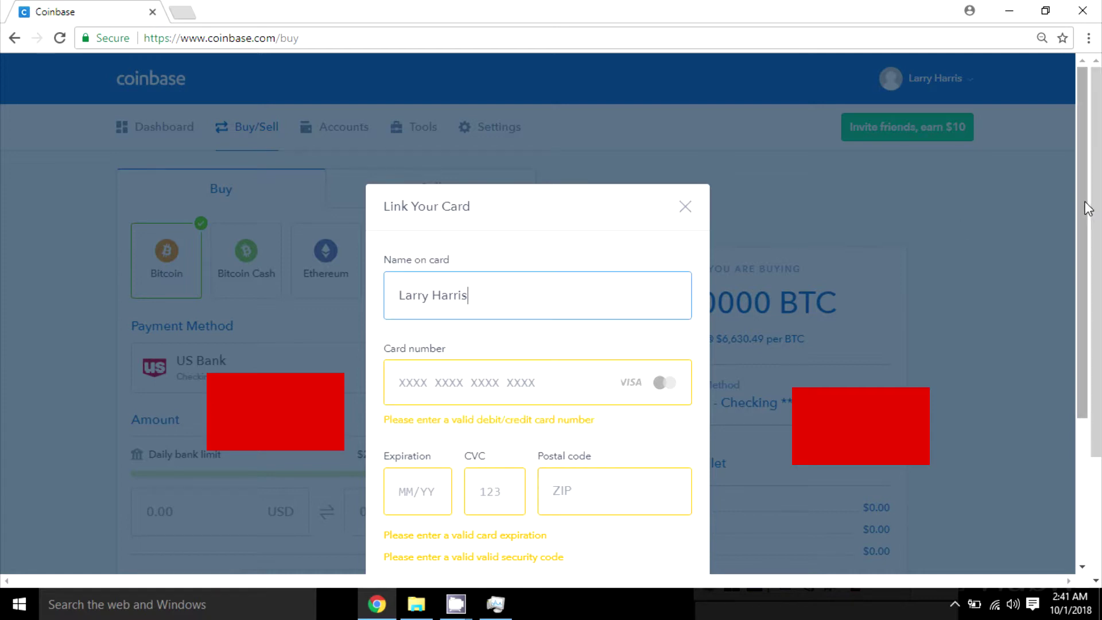
{"action": "left_click_drag", "start_coordinate": [1087, 208], "coordinate": [1087, 309]}
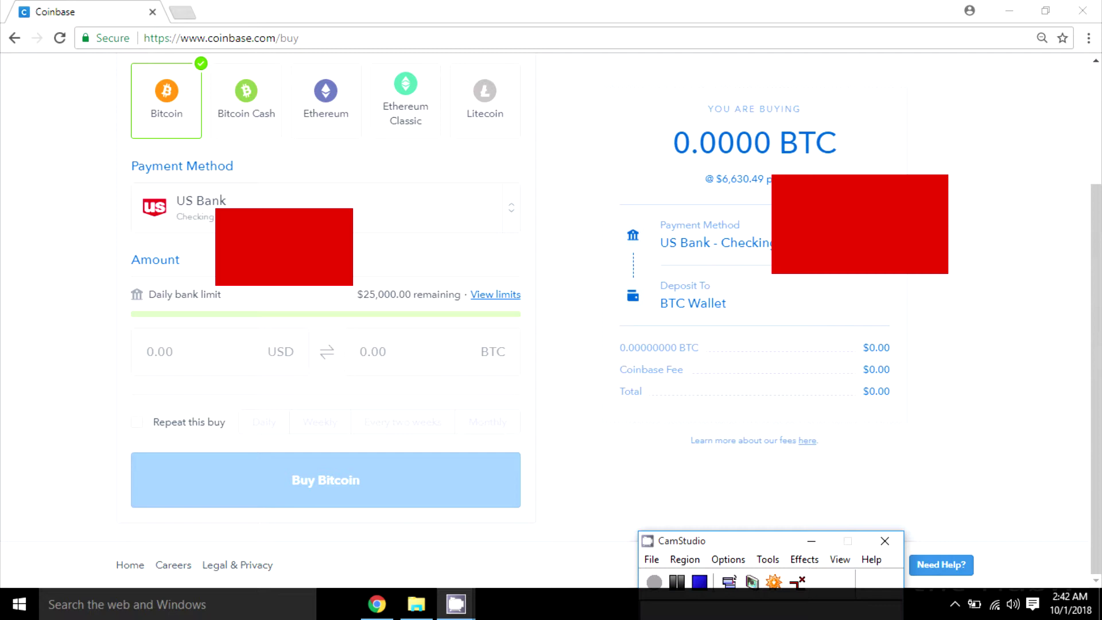
Enter 150 in the USD amount box, switching back from BTC entry
{"action": "left_click", "coordinate": [241, 360]}
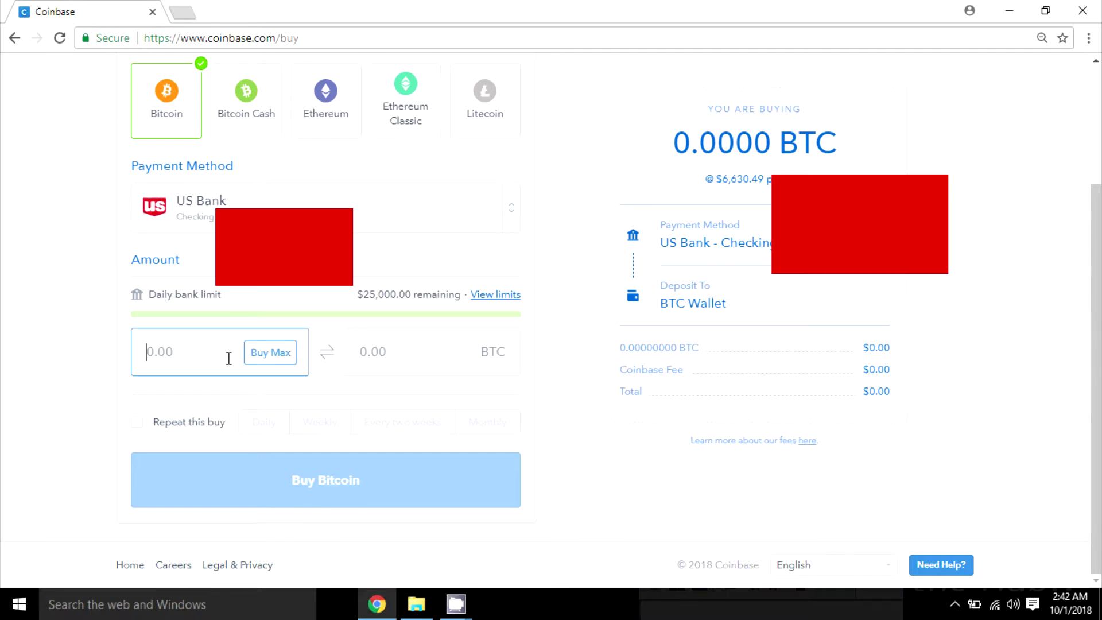
{"action": "left_click", "coordinate": [363, 355]}
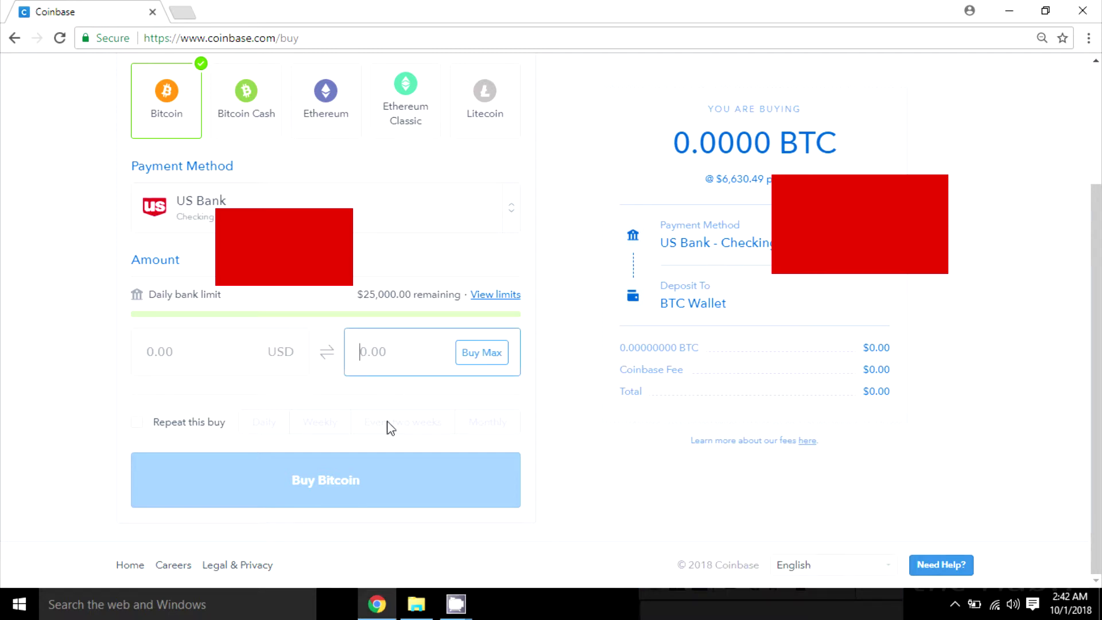
{"action": "left_click", "coordinate": [178, 353]}
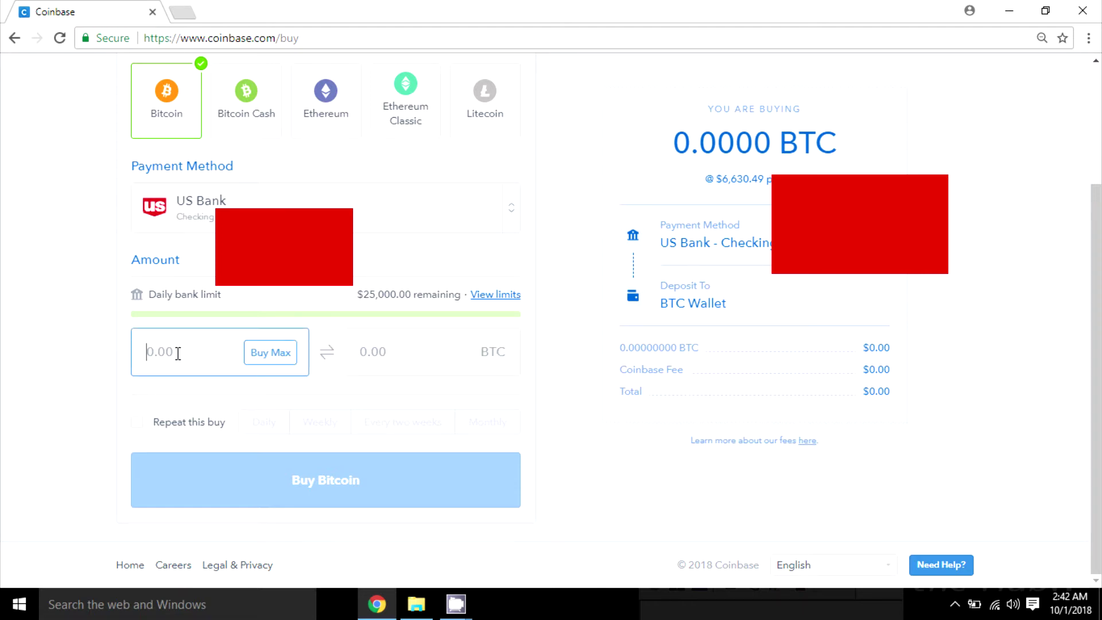
{"action": "type", "text": "150"}
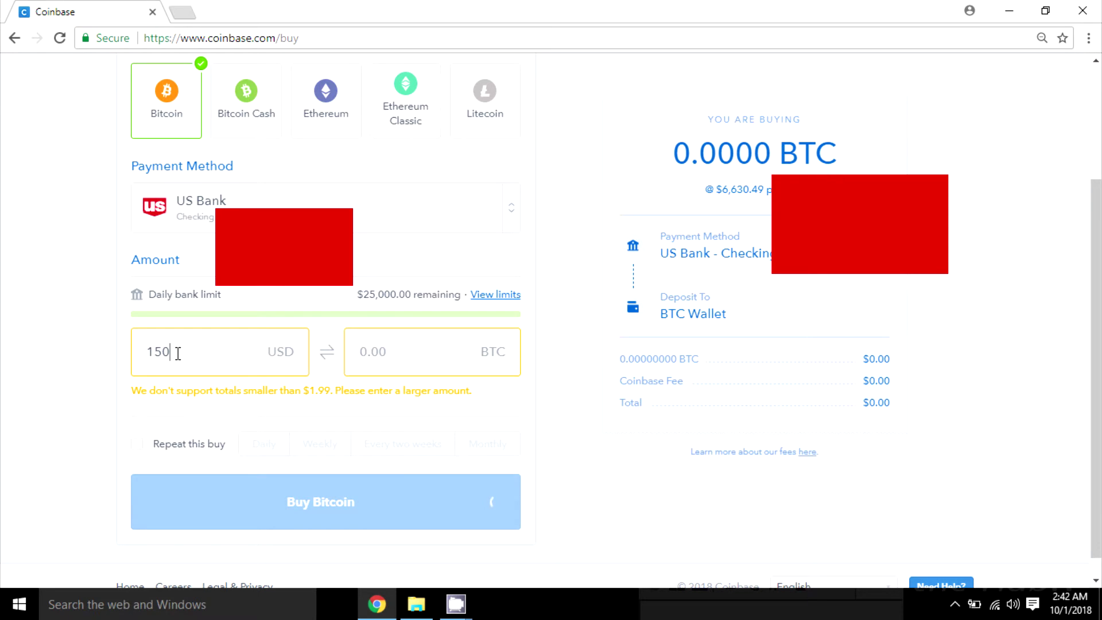